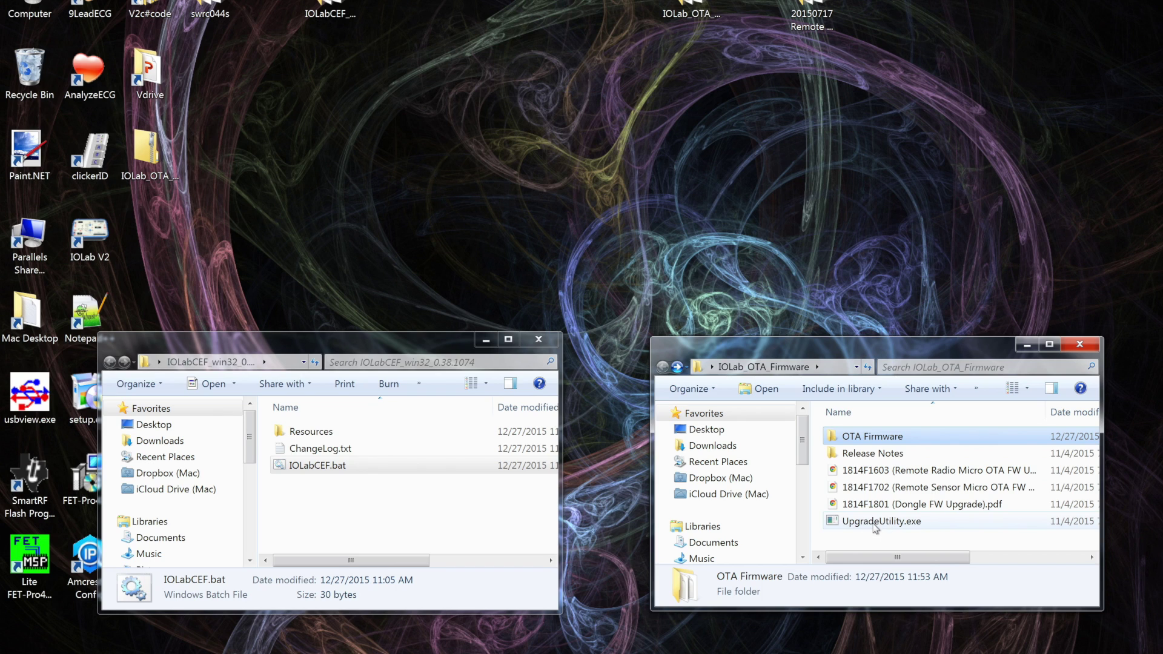
- Look through the firmware files in the OTA Firmware folder and return to the IOLab_OTA_Firmware folder
{"action": "double_click", "coordinate": [874, 438]}
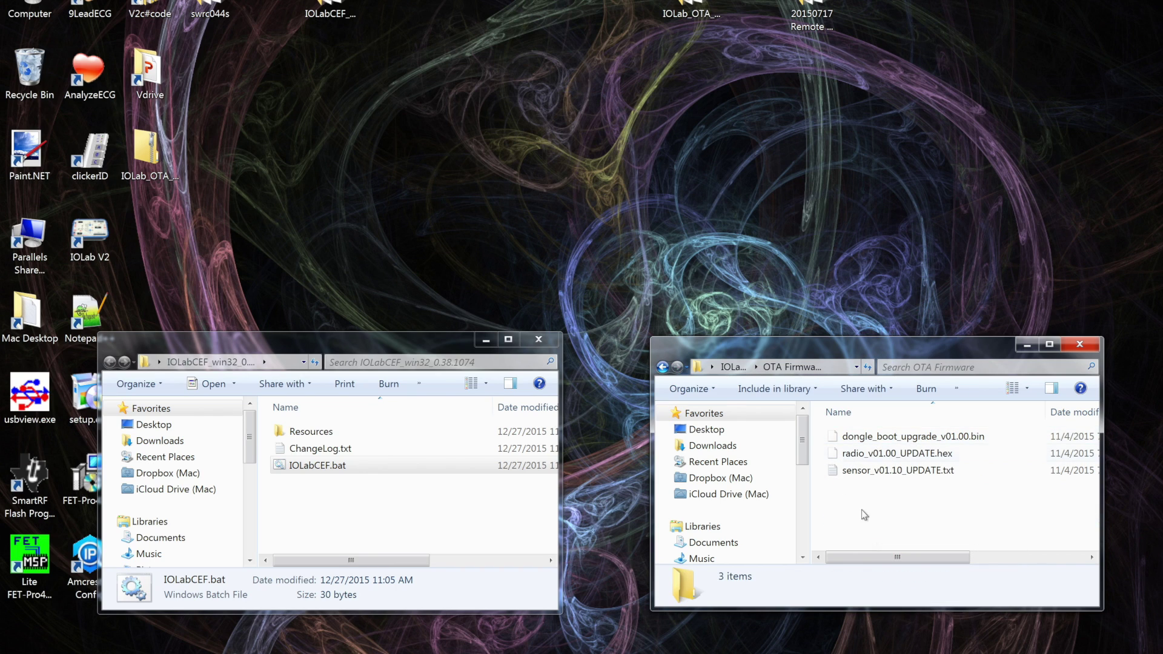
{"action": "left_click", "coordinate": [663, 367]}
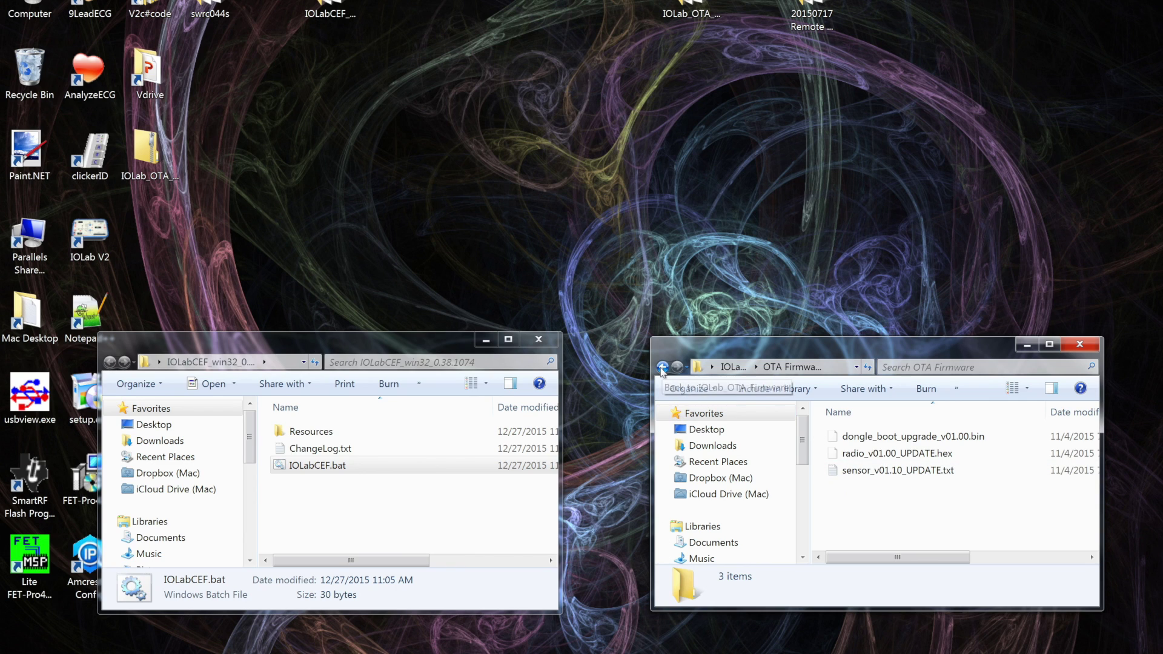
{"action": "left_click", "coordinate": [393, 344]}
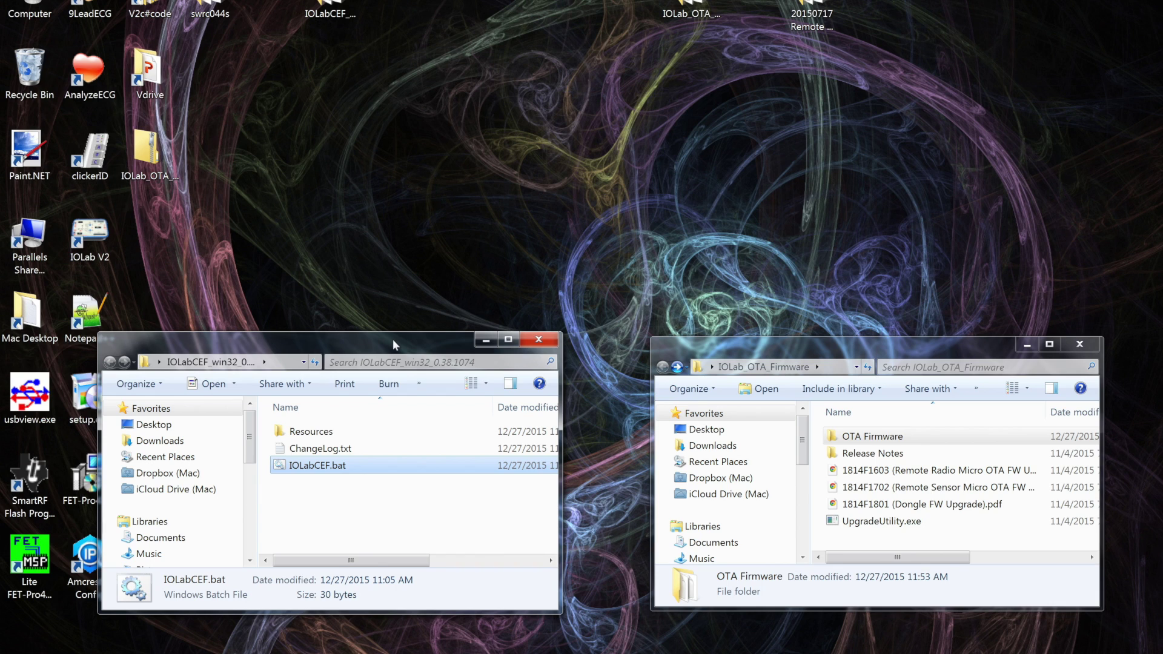
- Launch UpgradeUtility.exe, open port COM68 for the Radio device and load radio_v01.00_UPDATE.hex as the upgrade file
{"action": "double_click", "coordinate": [874, 522]}
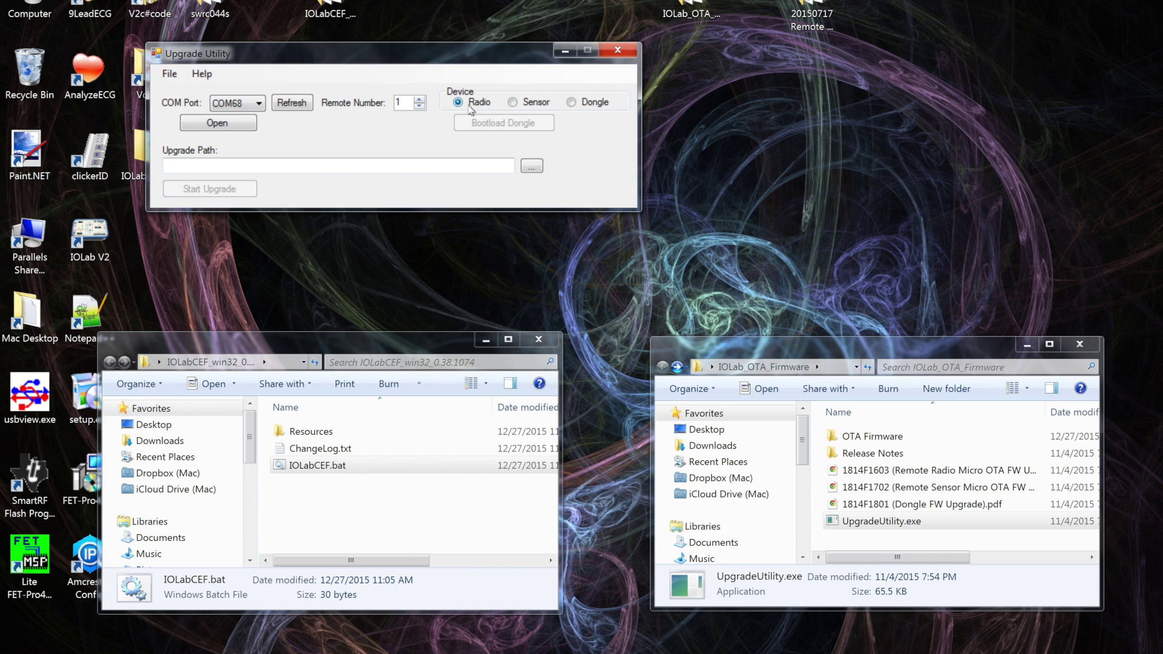
{"action": "left_click", "coordinate": [217, 123]}
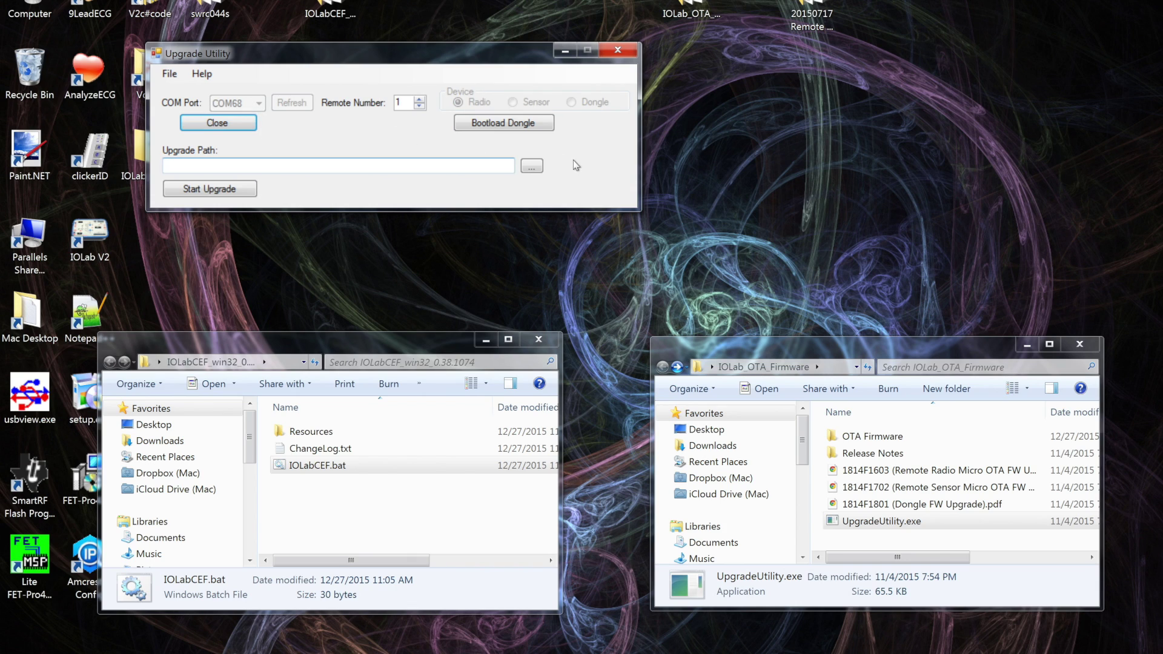
{"action": "left_click", "coordinate": [533, 167]}
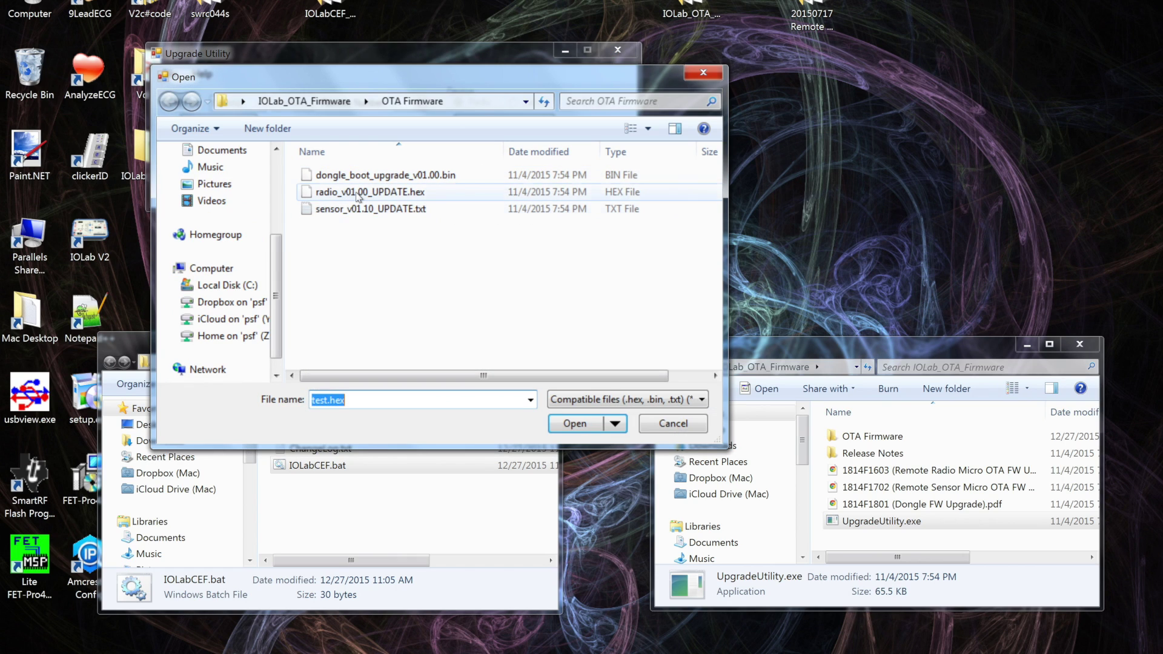
{"action": "left_click", "coordinate": [357, 193]}
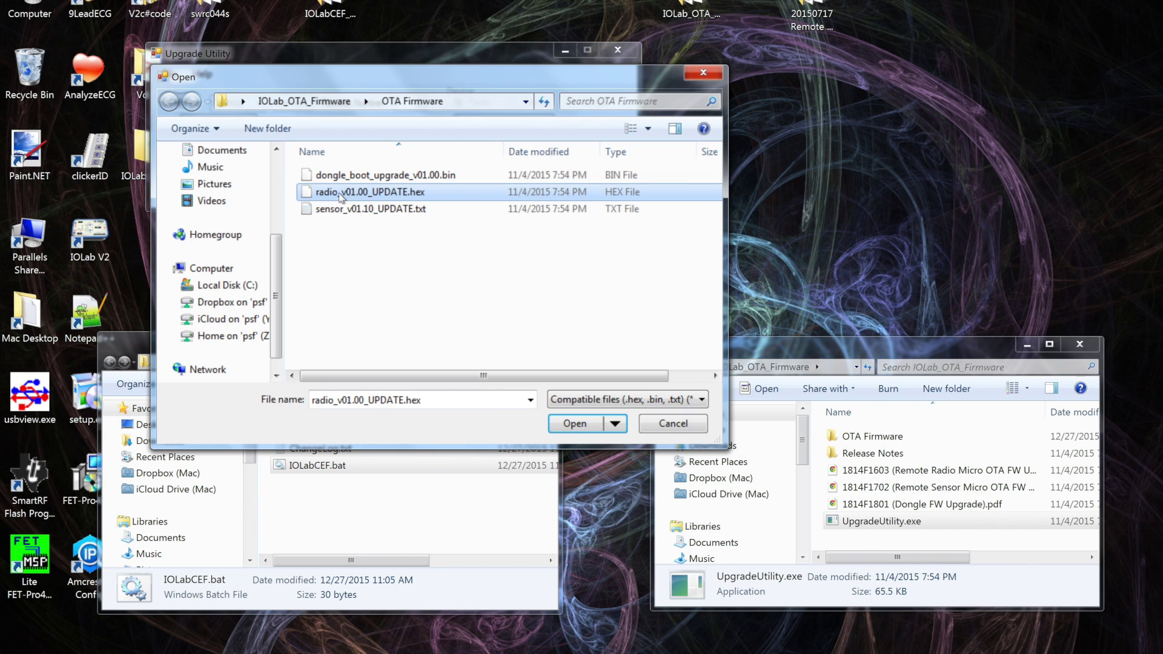
{"action": "left_click", "coordinate": [572, 424]}
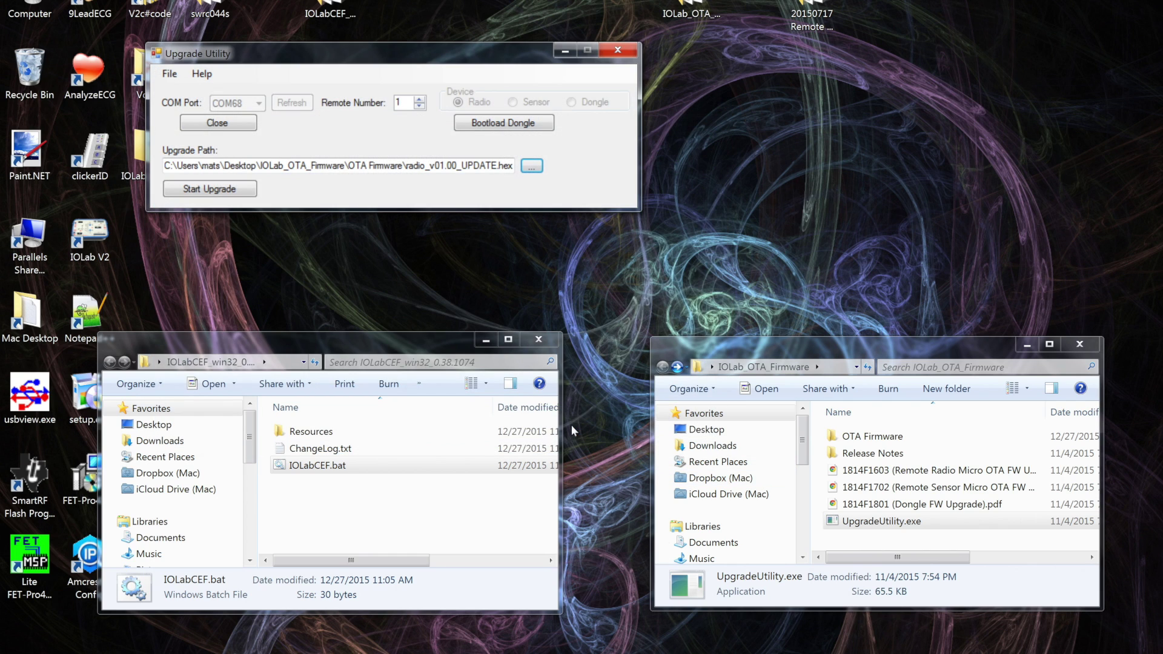
- Run the radio firmware upgrade through to completion and close the utility
{"action": "left_click", "coordinate": [214, 190]}
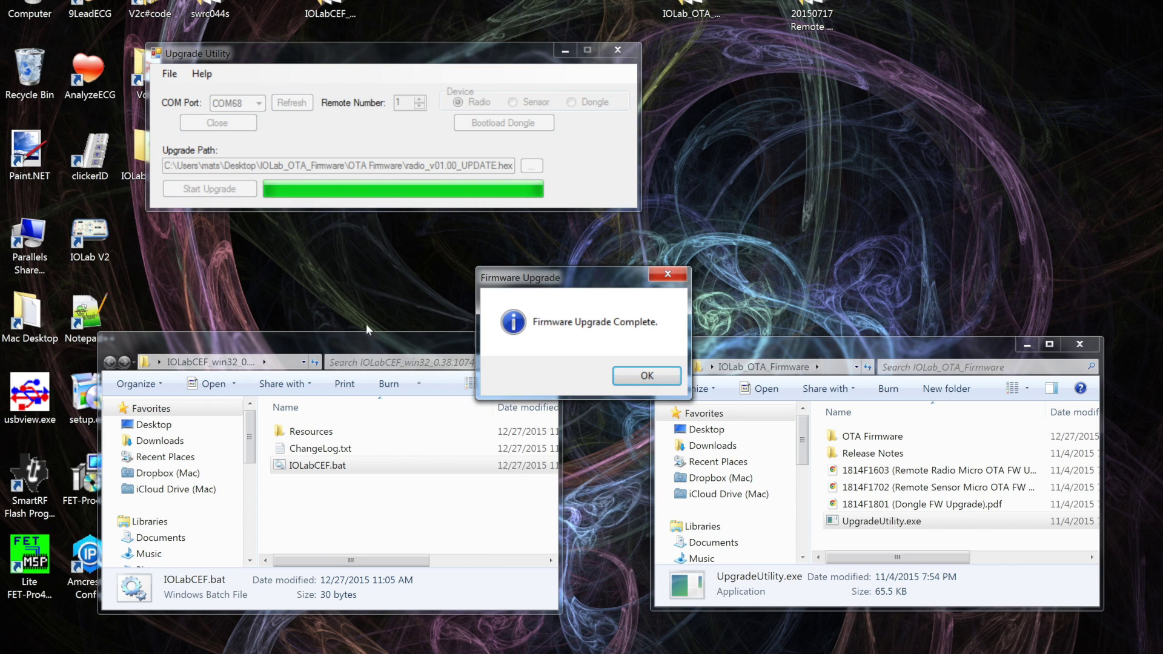
{"action": "left_click", "coordinate": [647, 377]}
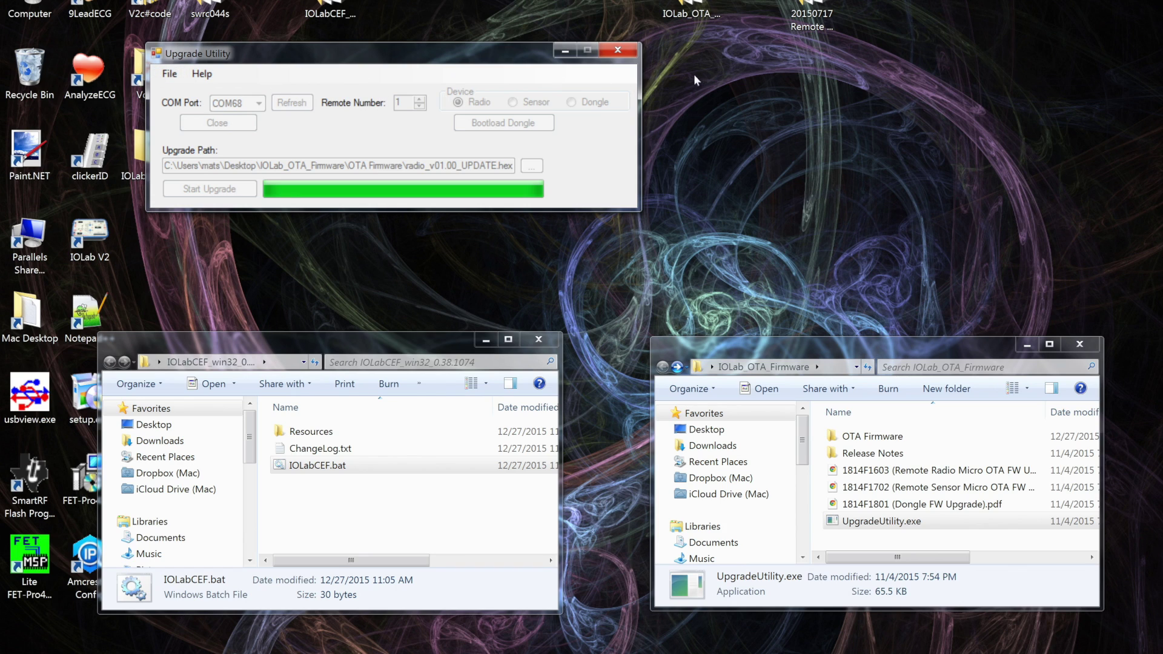
{"action": "left_click", "coordinate": [618, 52]}
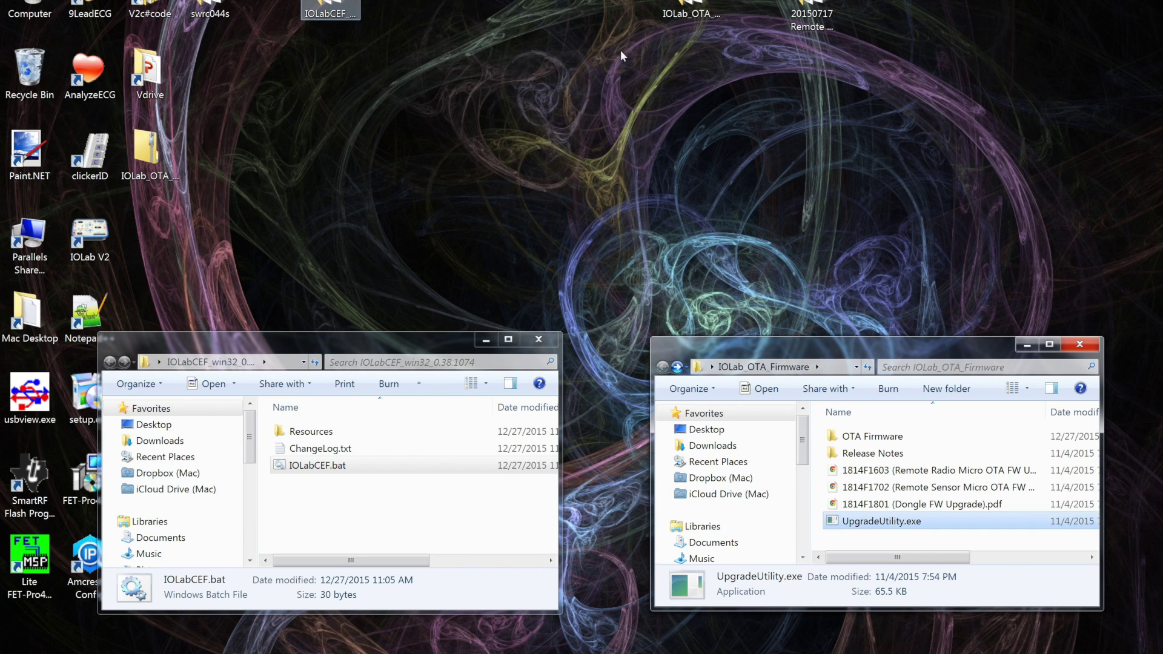
- Relaunch UpgradeUtility.exe, bootload the dongle on port COM68 and close the utility
{"action": "double_click", "coordinate": [887, 522]}
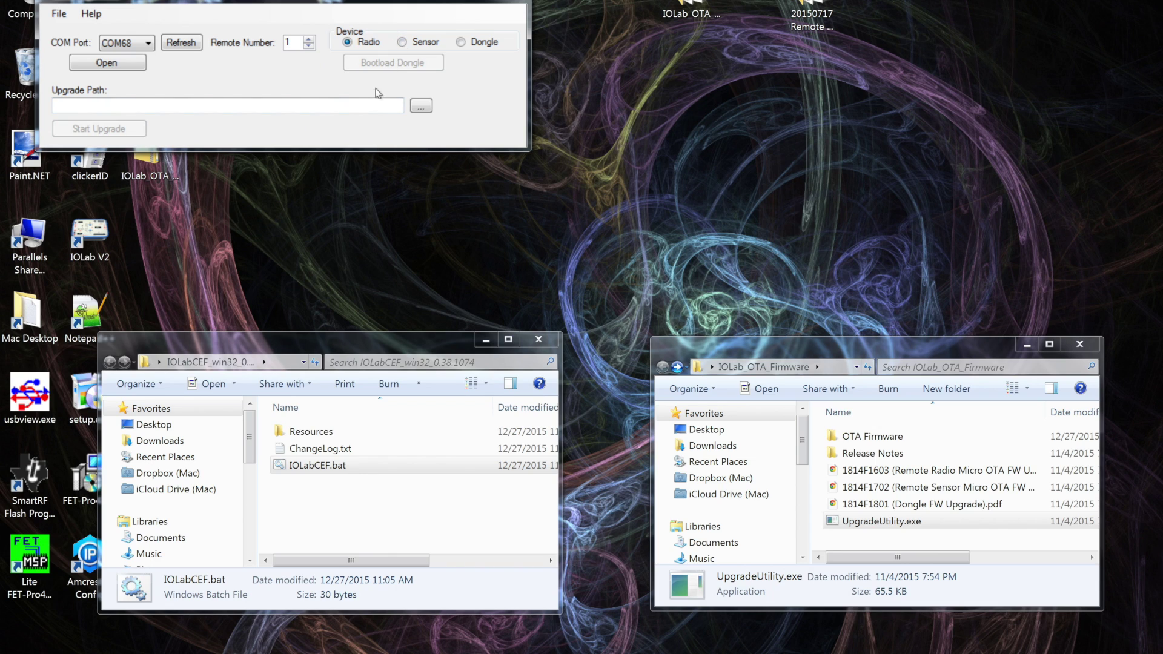
{"action": "left_click", "coordinate": [120, 64]}
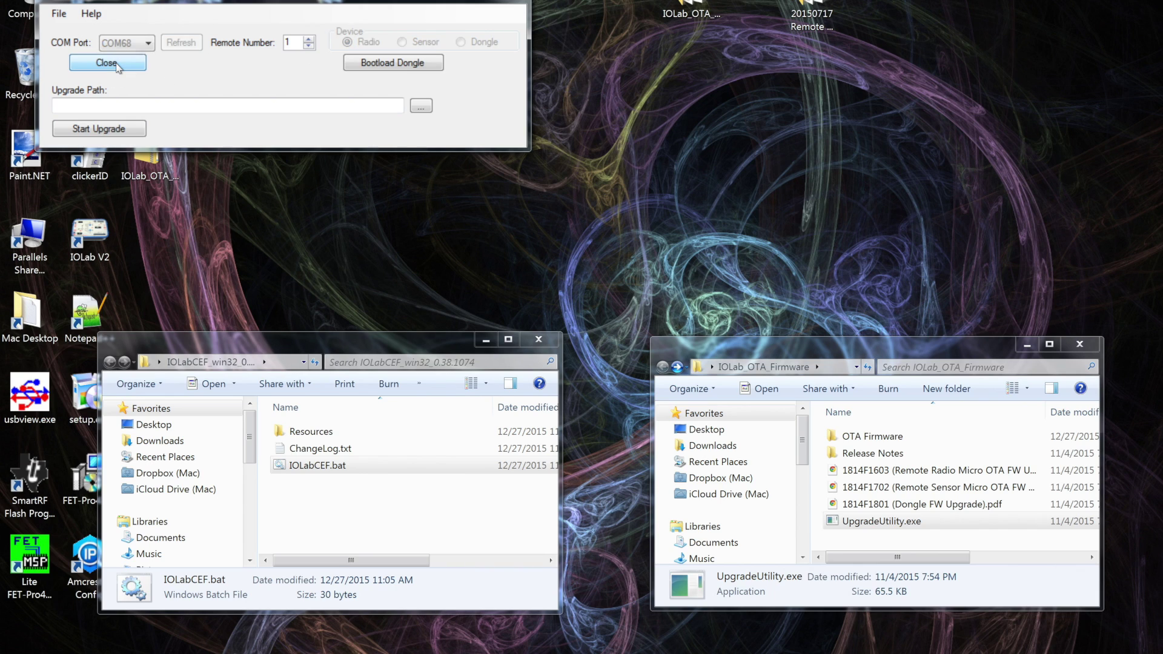
{"action": "left_click", "coordinate": [391, 64]}
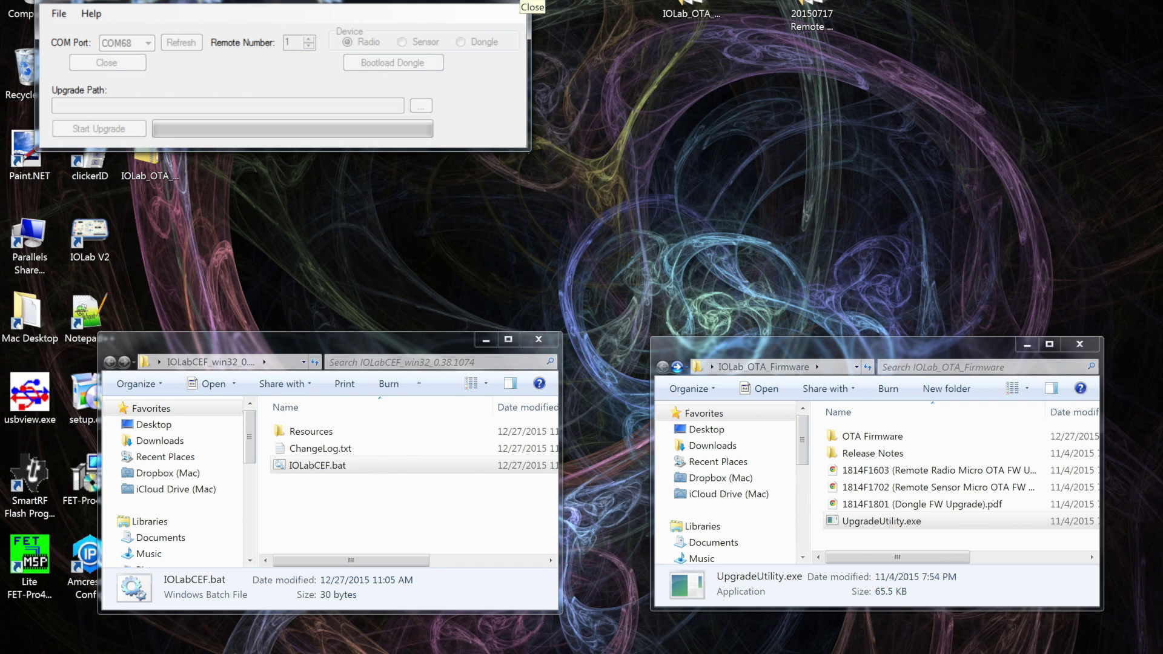
{"action": "left_click", "coordinate": [521, 2]}
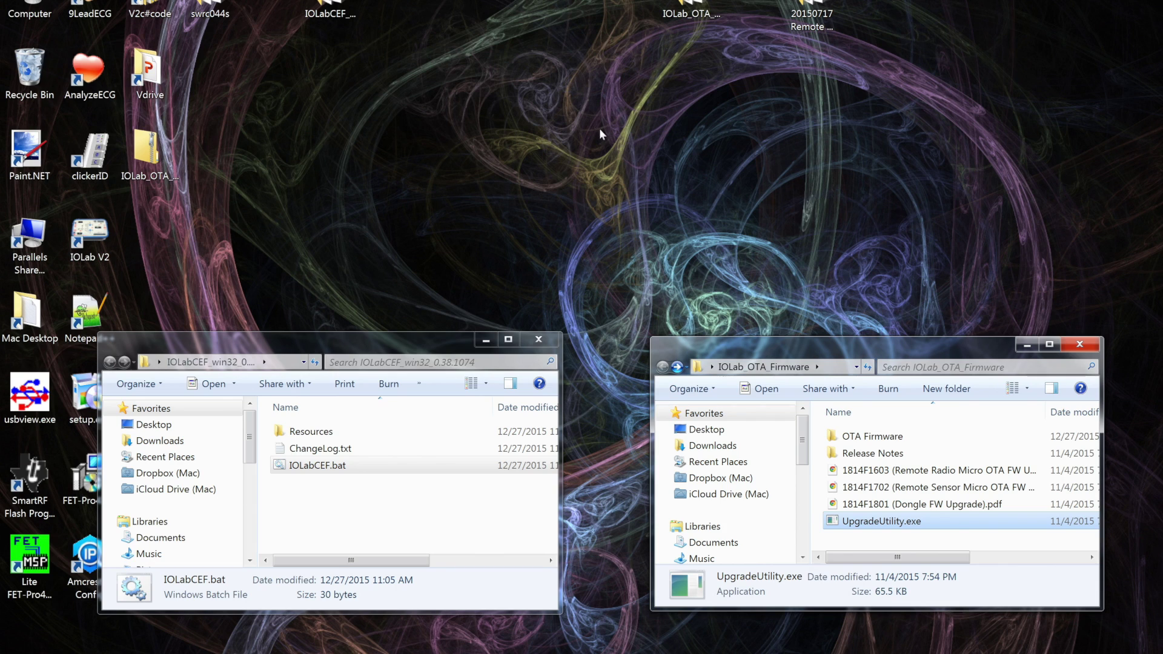
- Restart UpgradeUtility.exe, open port COM36 for the Dongle device and load dongle_boot_upgrade_v01.00.bin as the upgrade file
{"action": "double_click", "coordinate": [885, 523]}
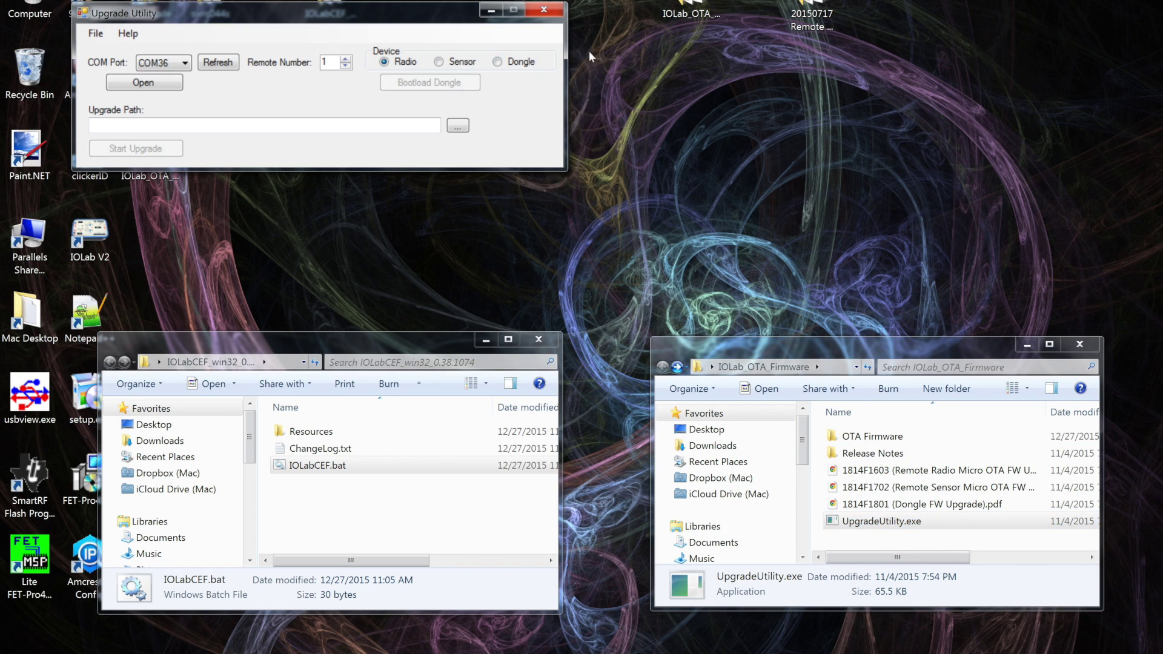
{"action": "left_click", "coordinate": [498, 63]}
{"action": "left_click", "coordinate": [140, 83]}
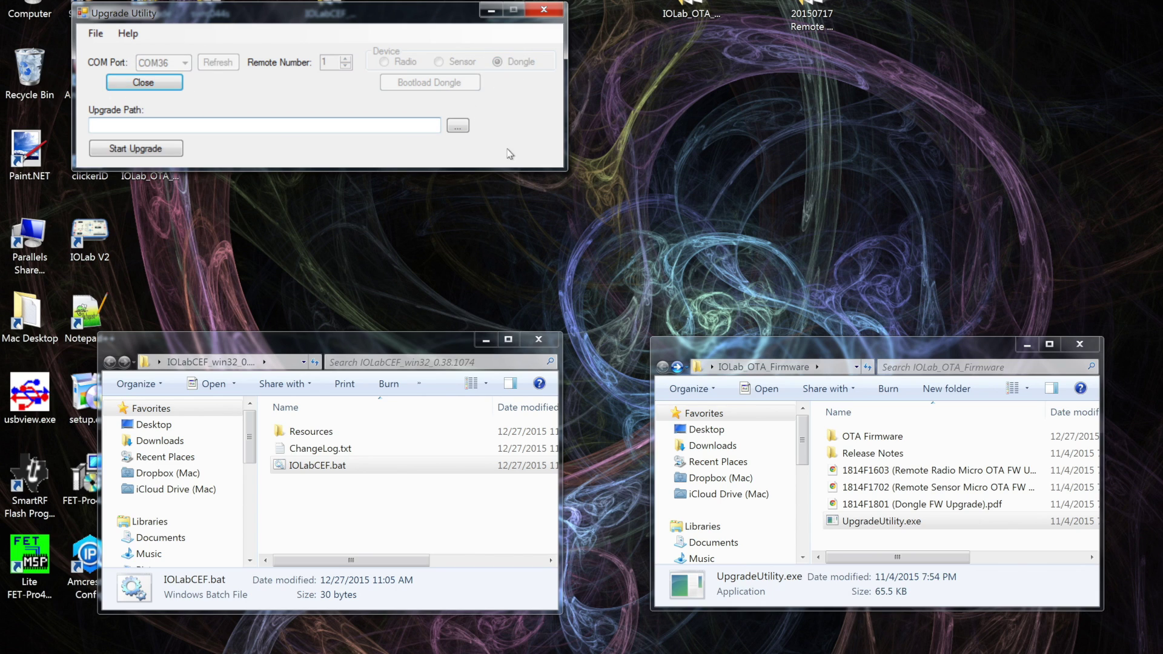
{"action": "left_click", "coordinate": [458, 126]}
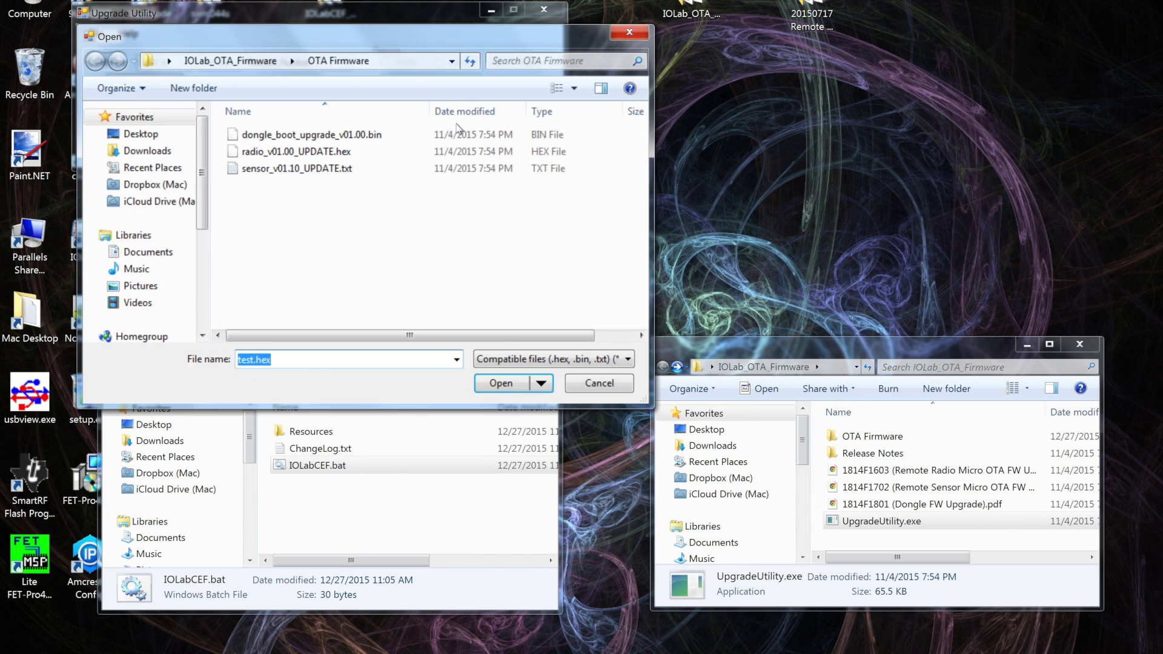
{"action": "left_click", "coordinate": [309, 136]}
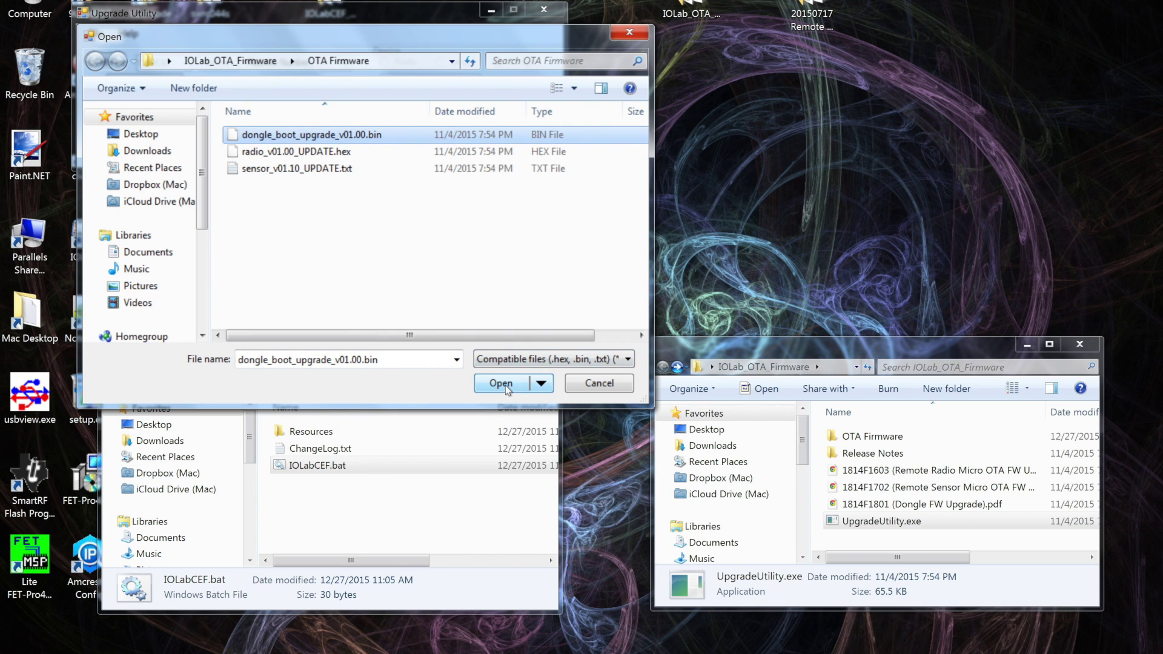
{"action": "left_click", "coordinate": [532, 394]}
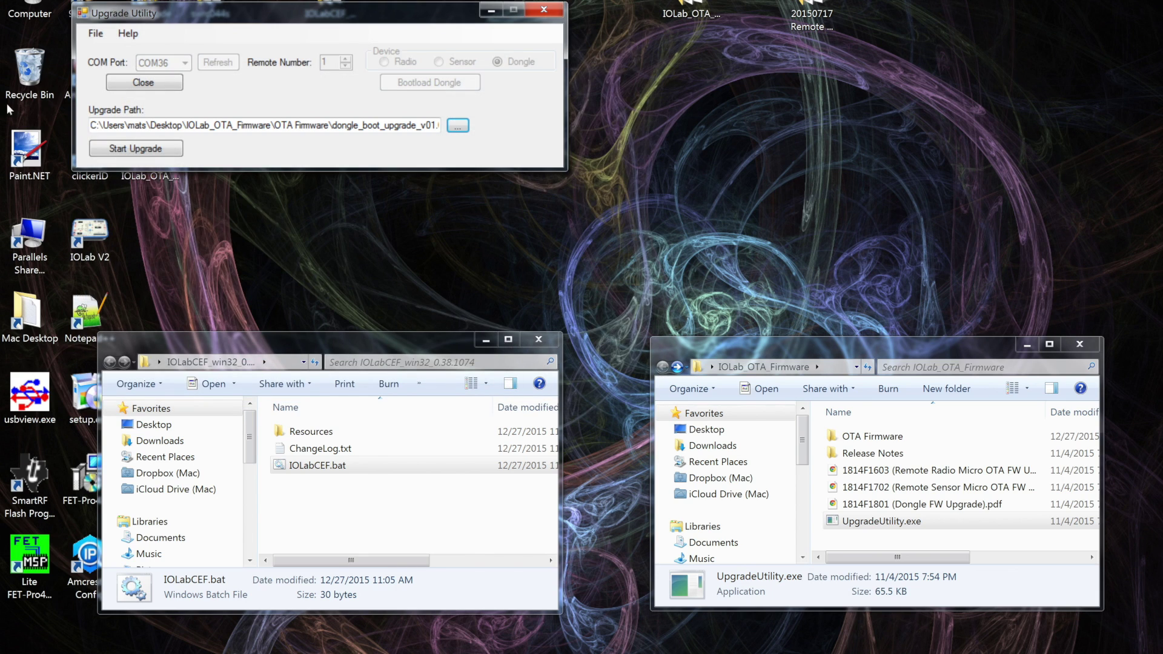
- Run the dongle firmware upgrade through to completion and close the utility
{"action": "left_click", "coordinate": [133, 150]}
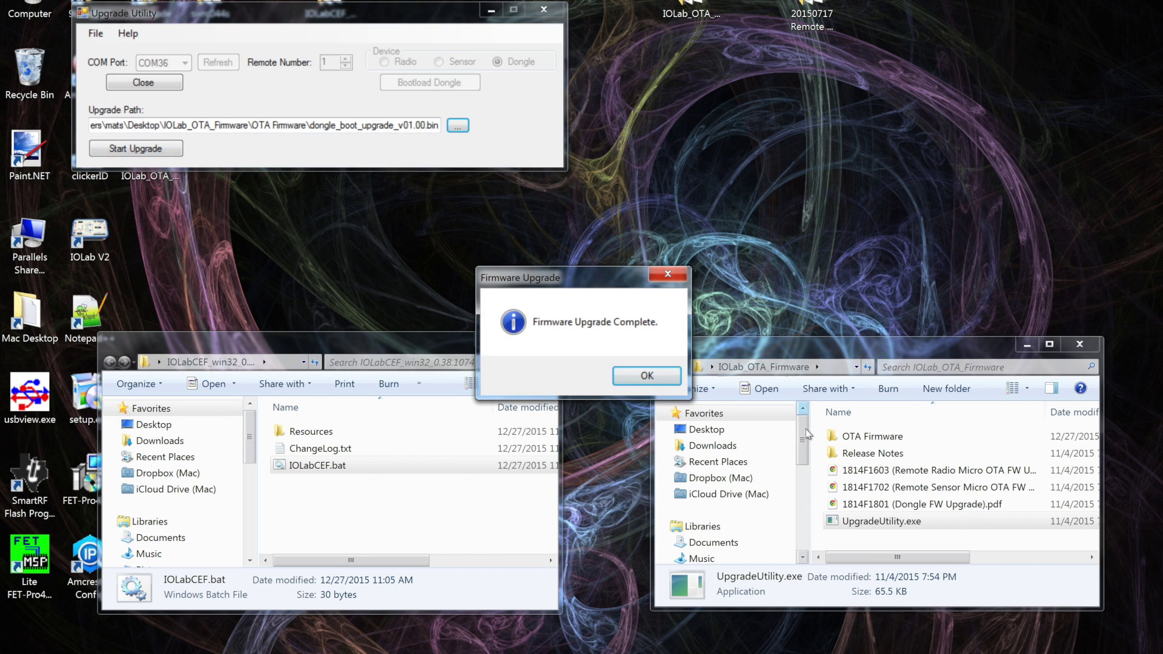
{"action": "left_click", "coordinate": [637, 374]}
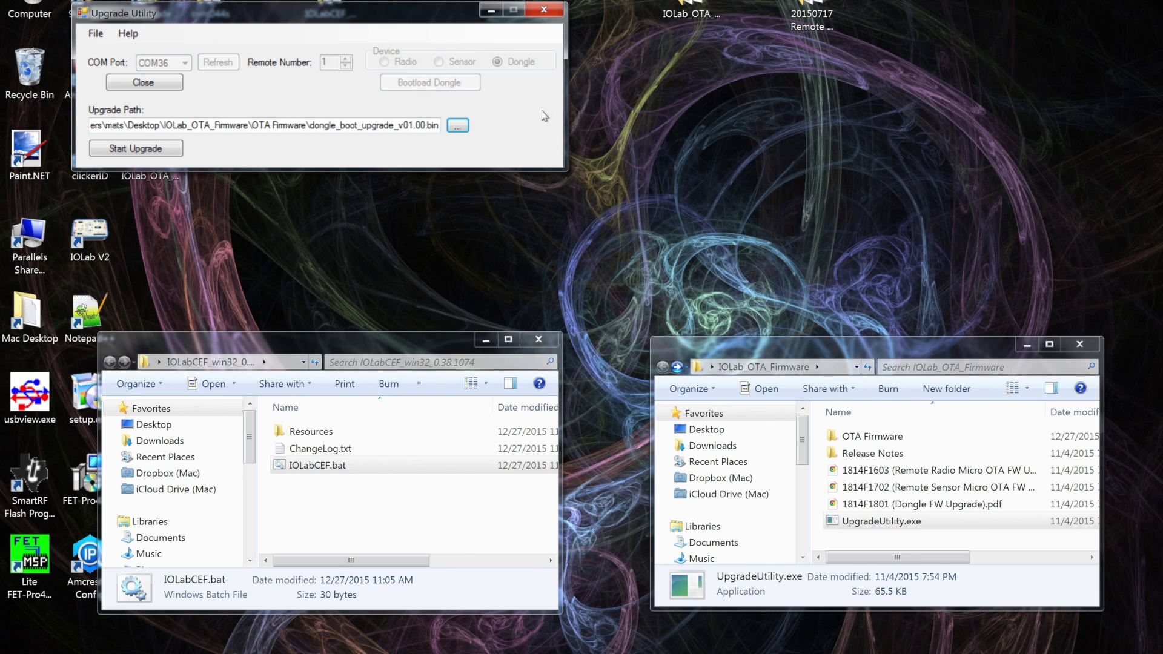
{"action": "left_click", "coordinate": [554, 11]}
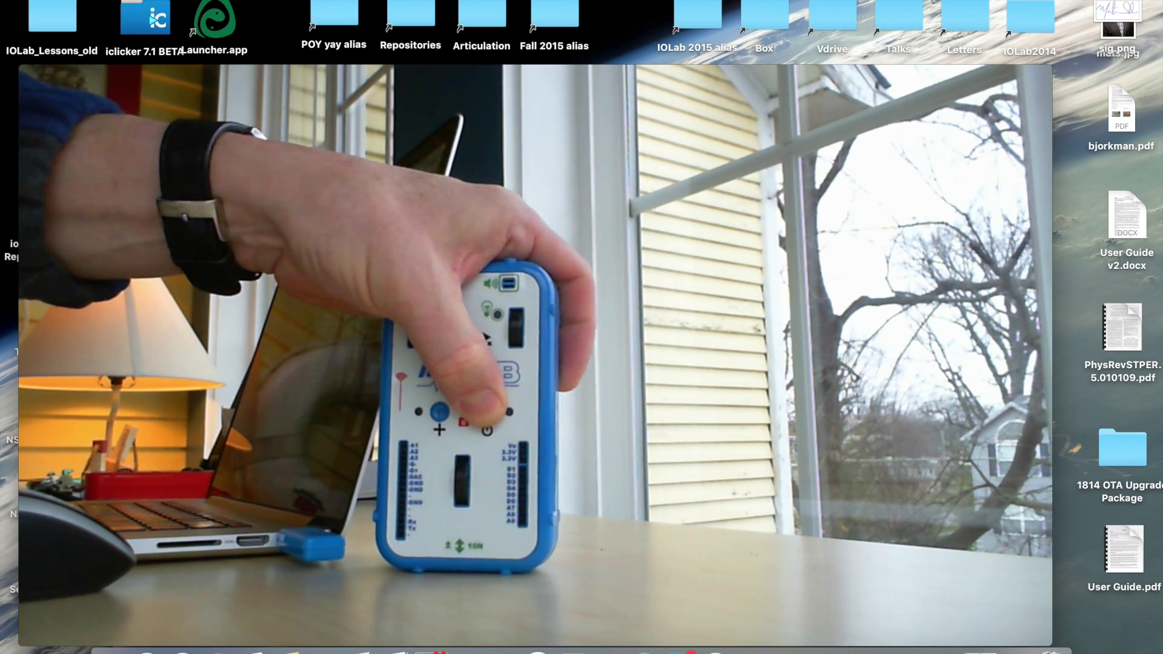
- Reopen UpgradeUtility.exe, open port COM68 for the Sensor device and load sensor_v01.10_UPDATE.txt as the upgrade file
{"action": "mouse_move", "coordinate": [583, 193]}
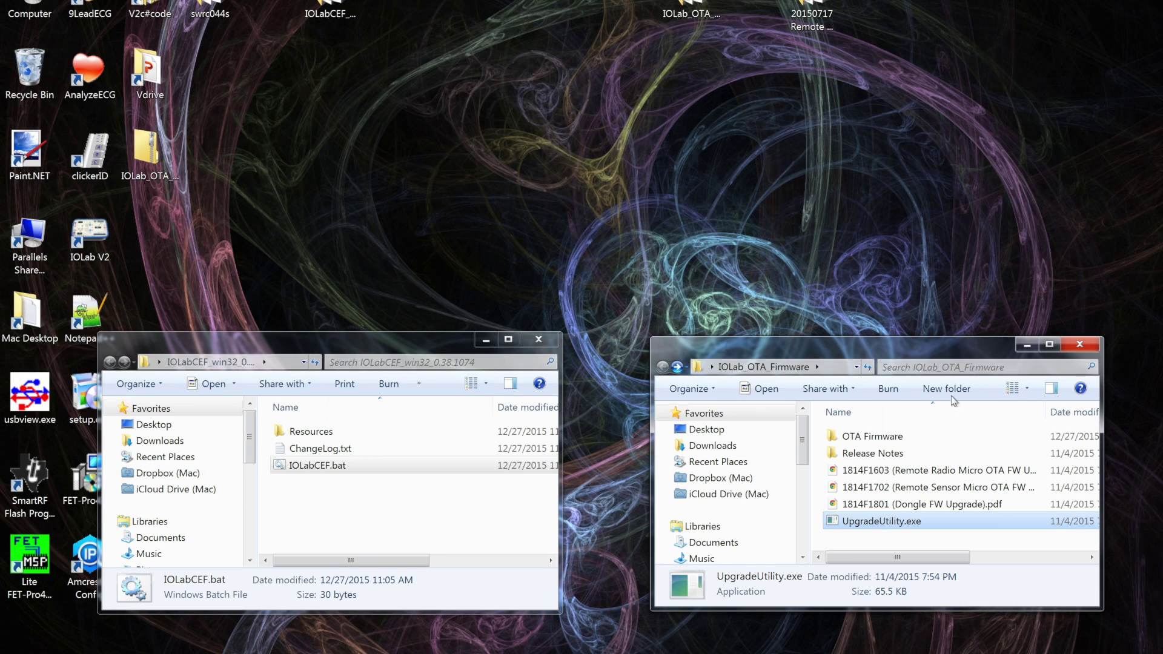
{"action": "double_click", "coordinate": [882, 522]}
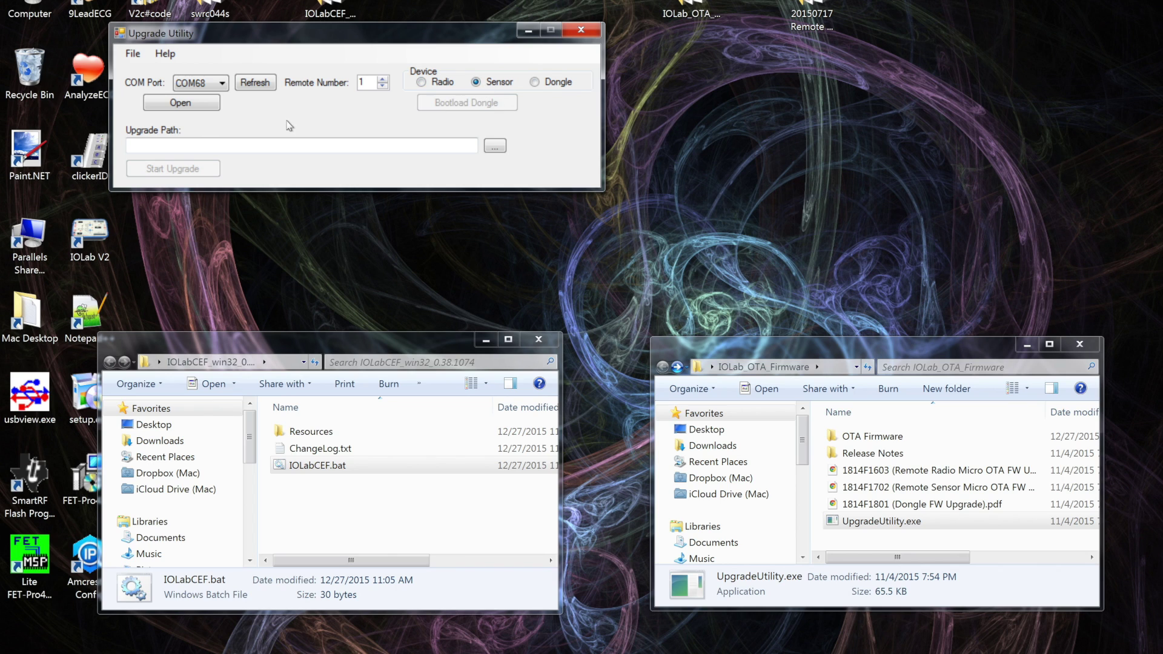
{"action": "left_click", "coordinate": [197, 105]}
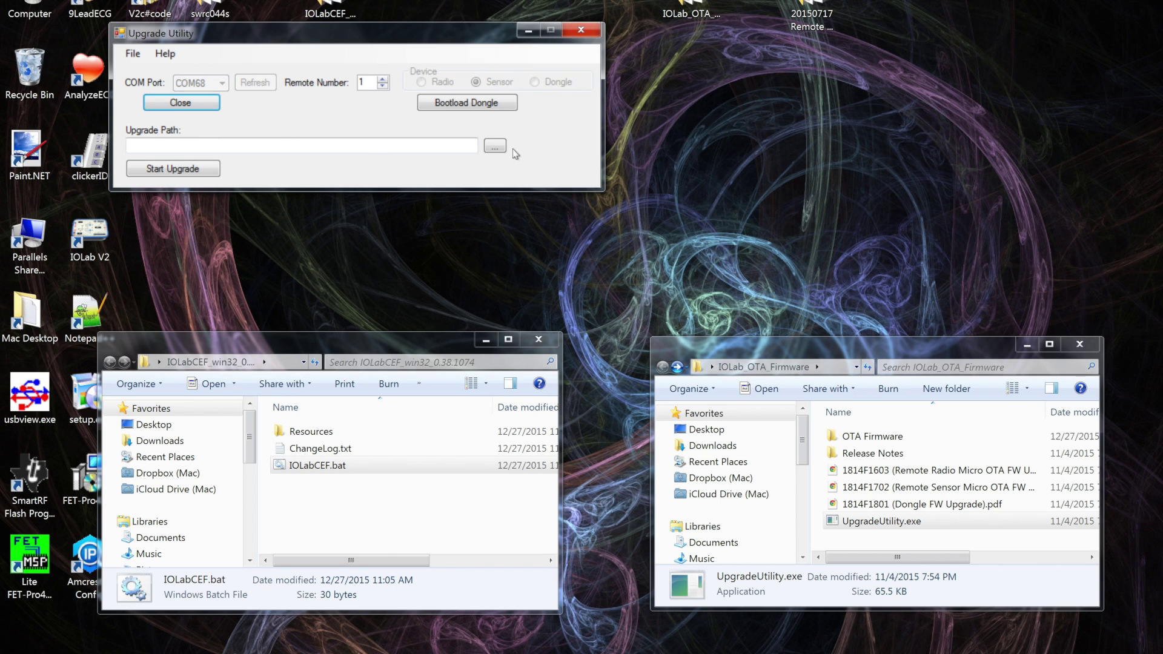
{"action": "left_click", "coordinate": [495, 146]}
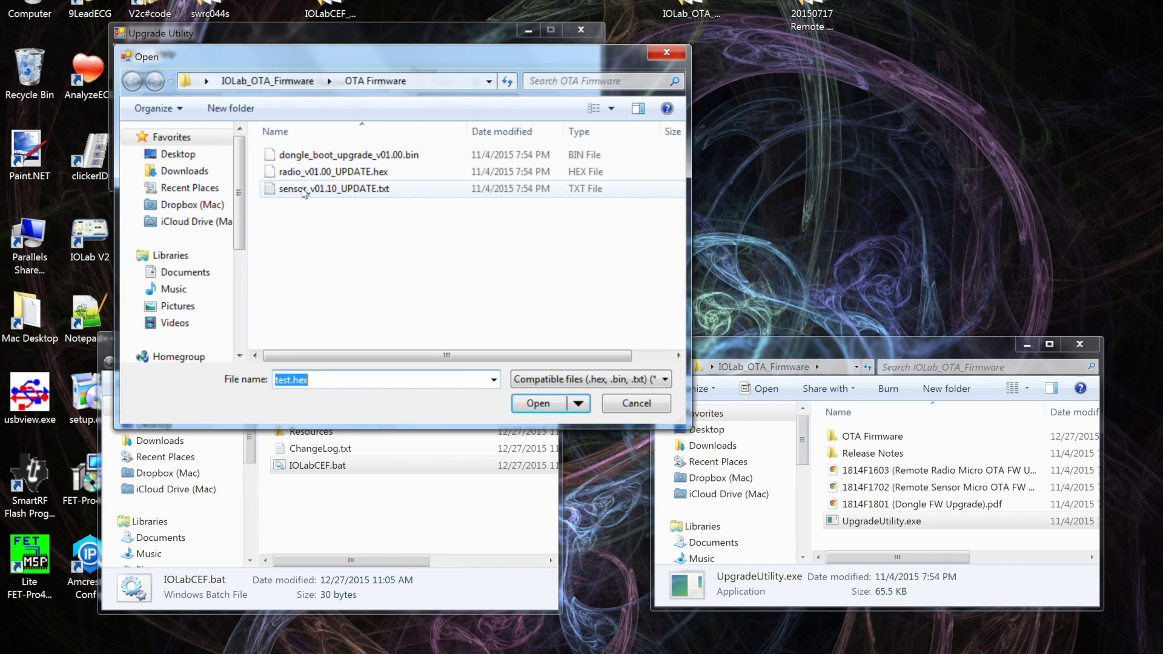
{"action": "left_click", "coordinate": [301, 192]}
{"action": "left_click", "coordinate": [538, 403]}
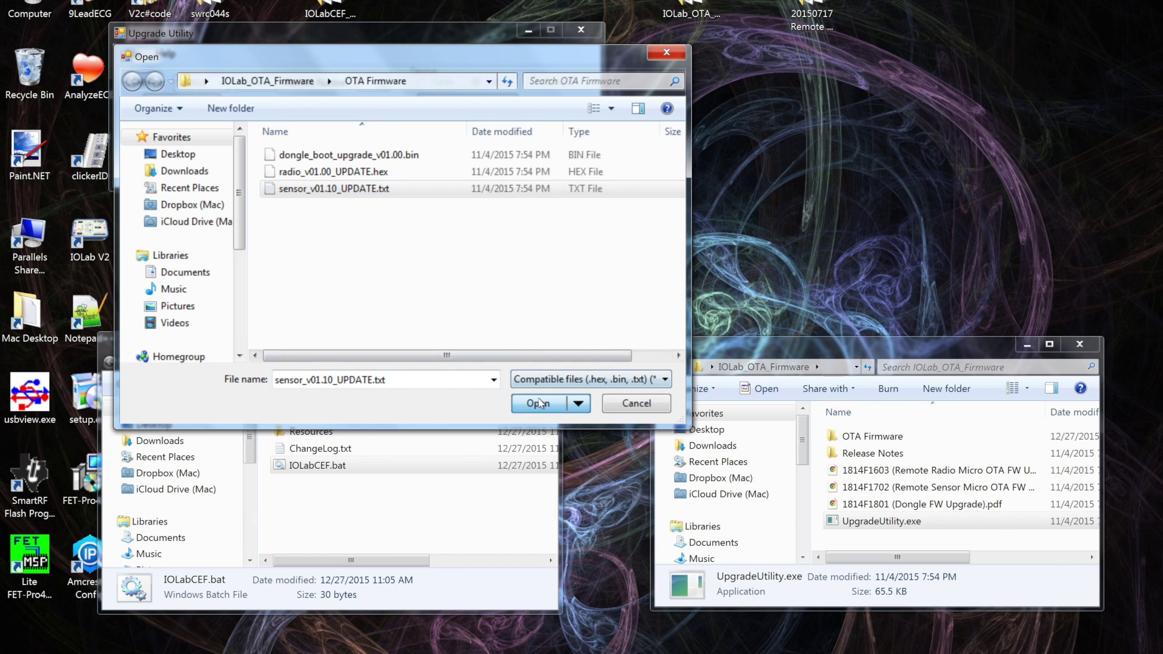
- Run the sensor firmware upgrade through to completion and close the utility
{"action": "left_click", "coordinate": [193, 176]}
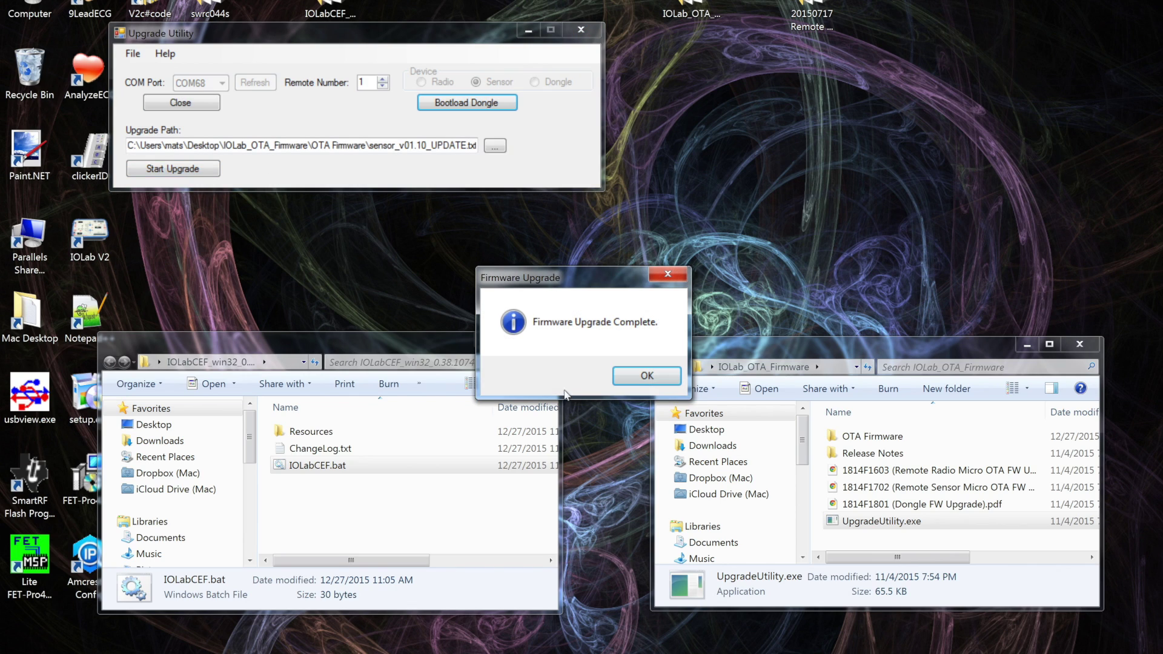
{"action": "left_click", "coordinate": [647, 377]}
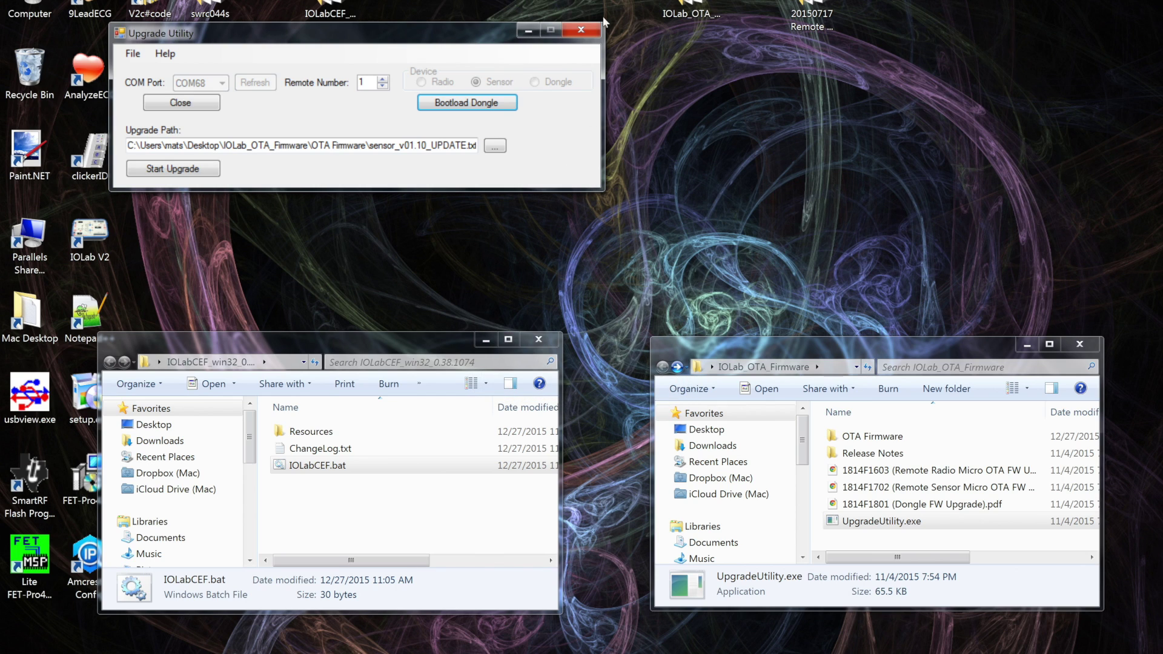
{"action": "left_click", "coordinate": [581, 30]}
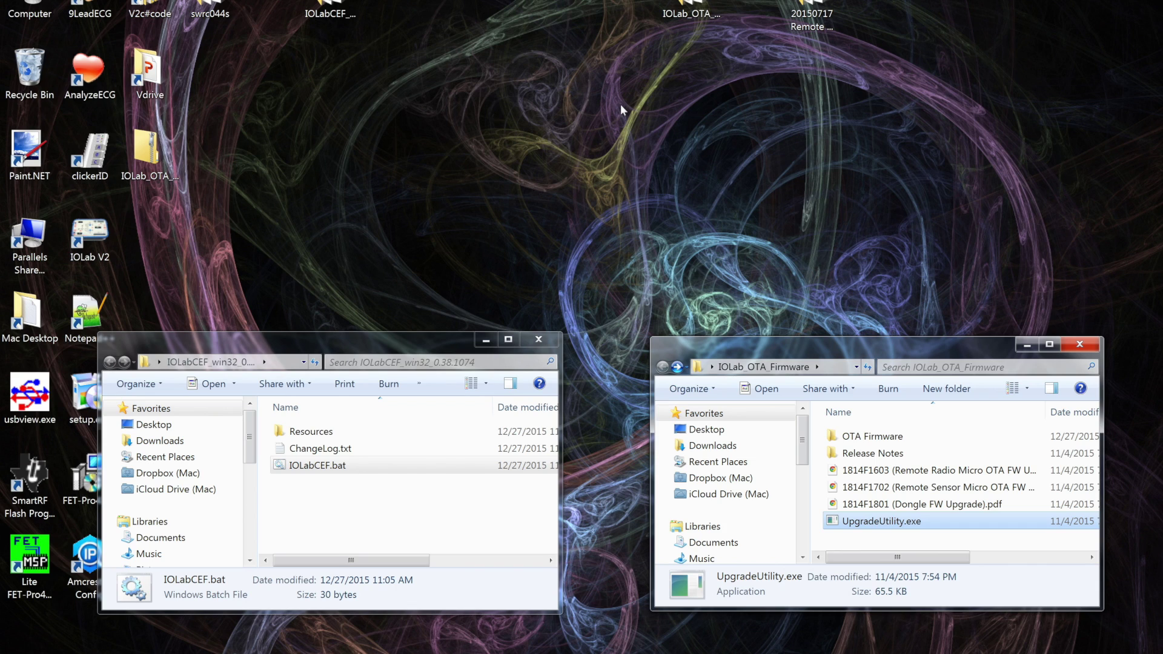
- Launch the IOLab application from IOLabCEF.bat and check the dongle and remote firmware versions in its About information
{"action": "double_click", "coordinate": [327, 466]}
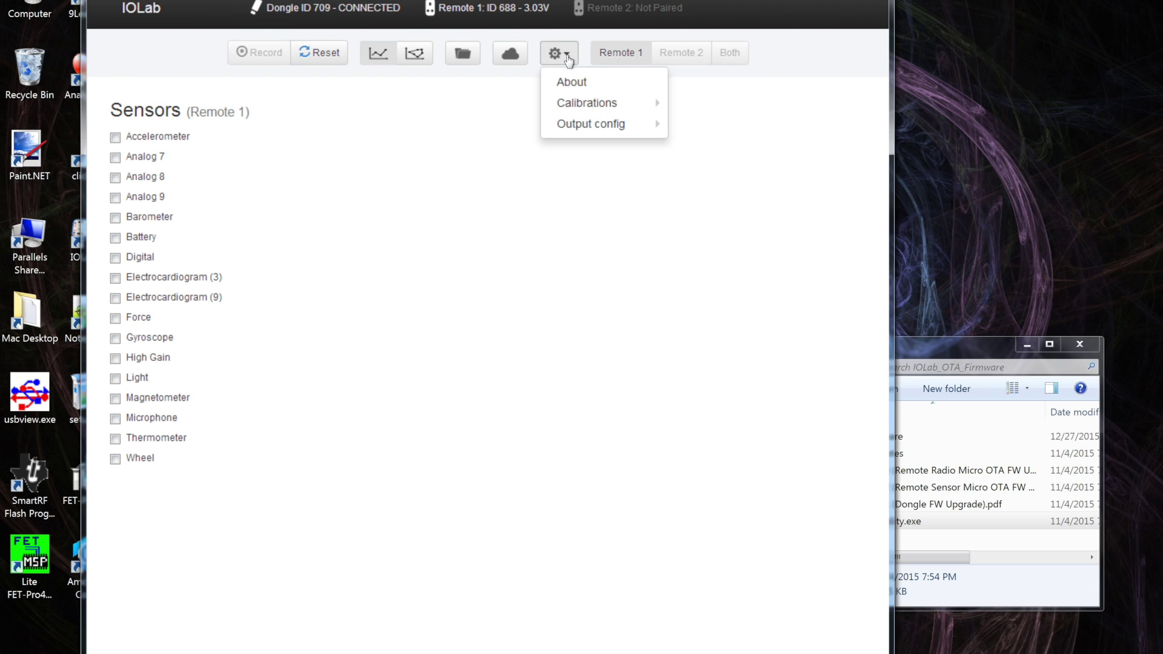
{"action": "left_click", "coordinate": [570, 85]}
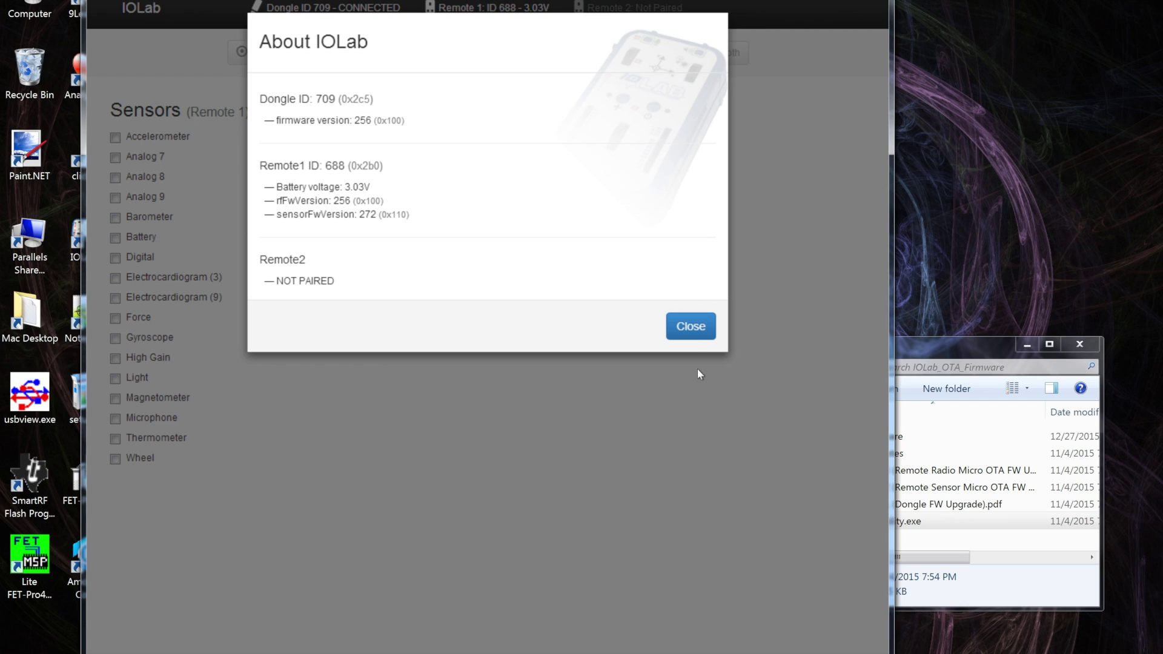
{"action": "left_click", "coordinate": [691, 328]}
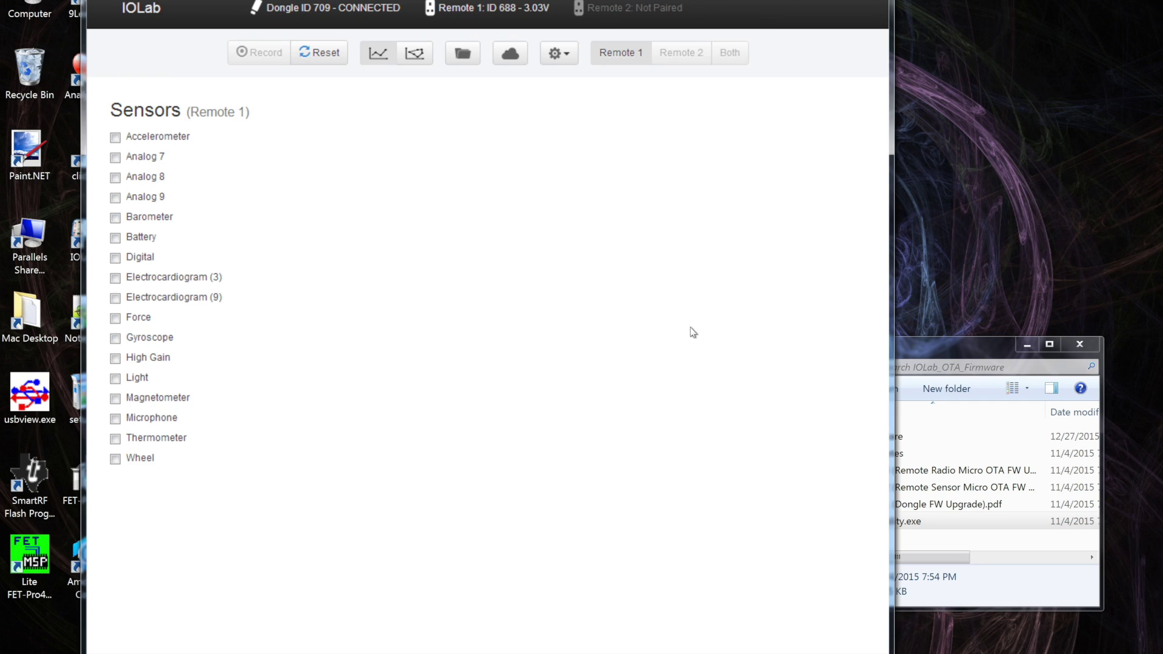